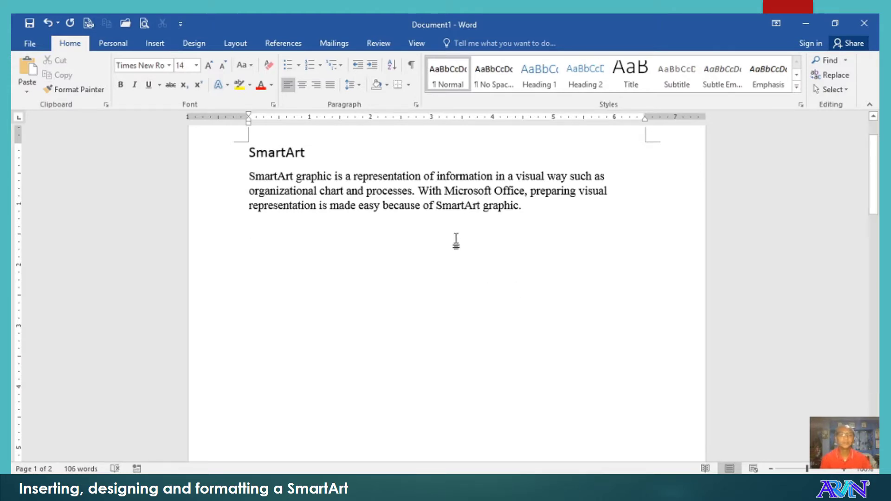
- Browse the SmartArt layout categories and pick Picture Organization Chart under Hierarchy
click(153, 46)
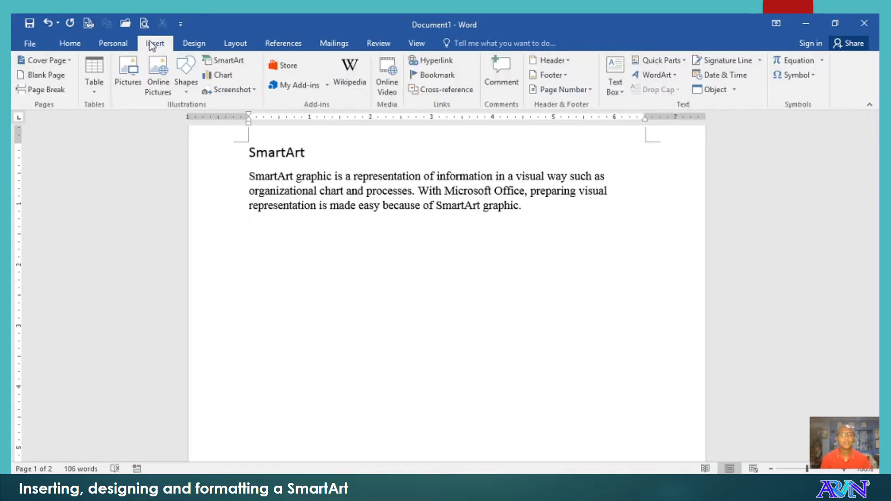
click(228, 65)
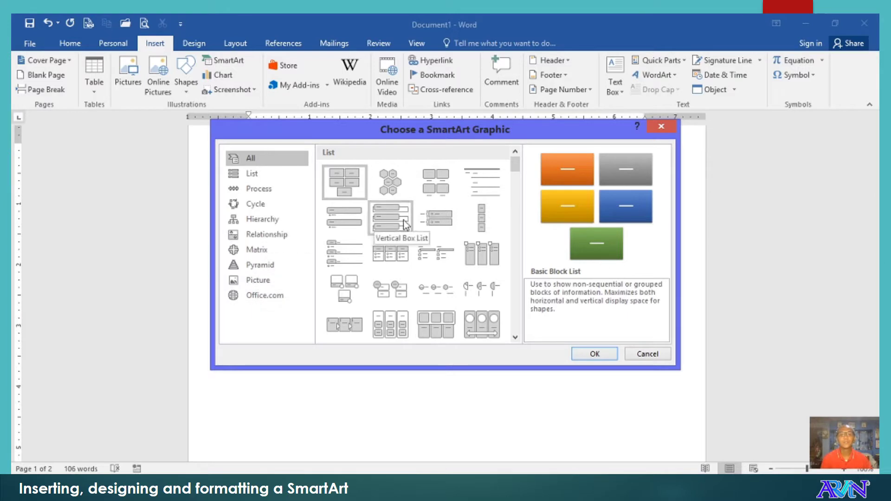
click(250, 174)
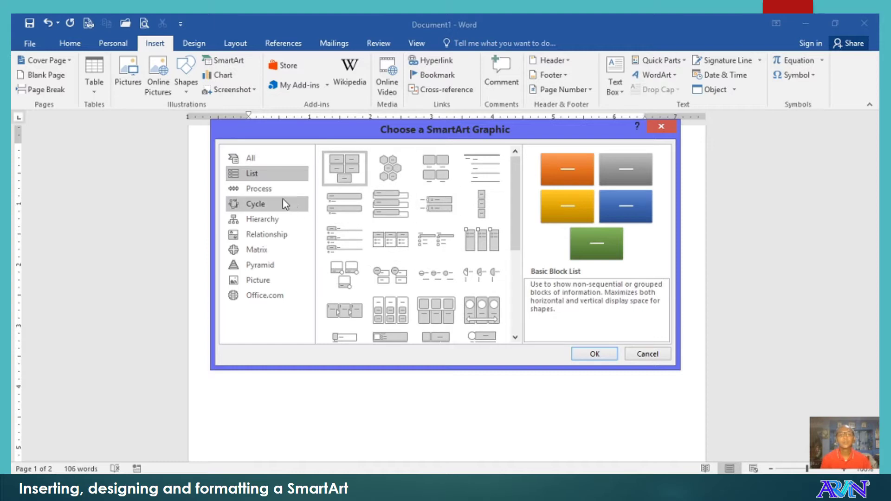
click(257, 190)
scroll(402, 249, down, 5)
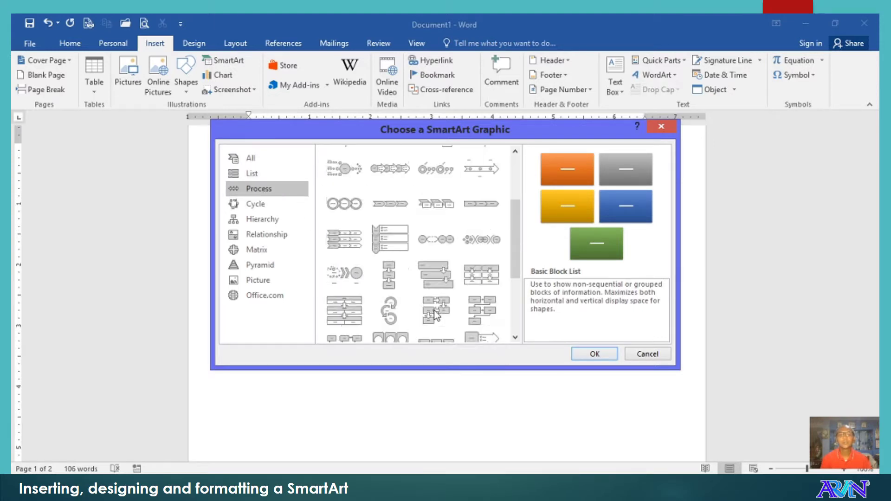
scroll(432, 312, down, 3)
click(257, 204)
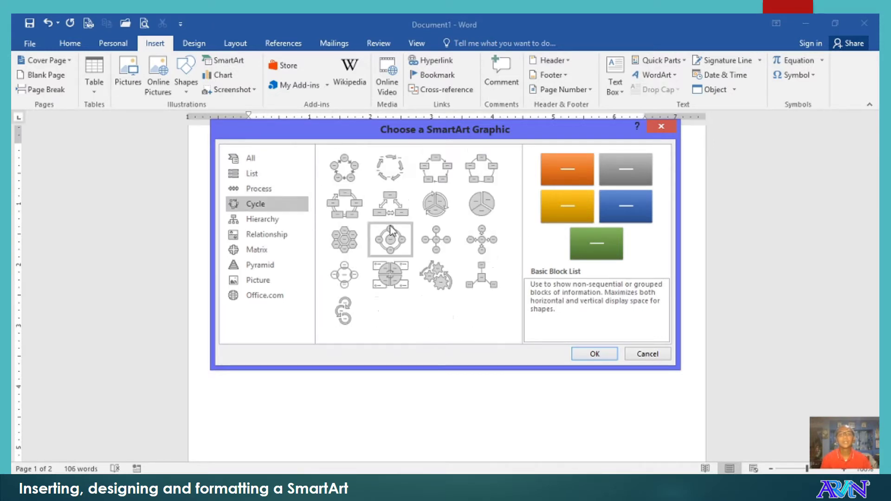
click(266, 218)
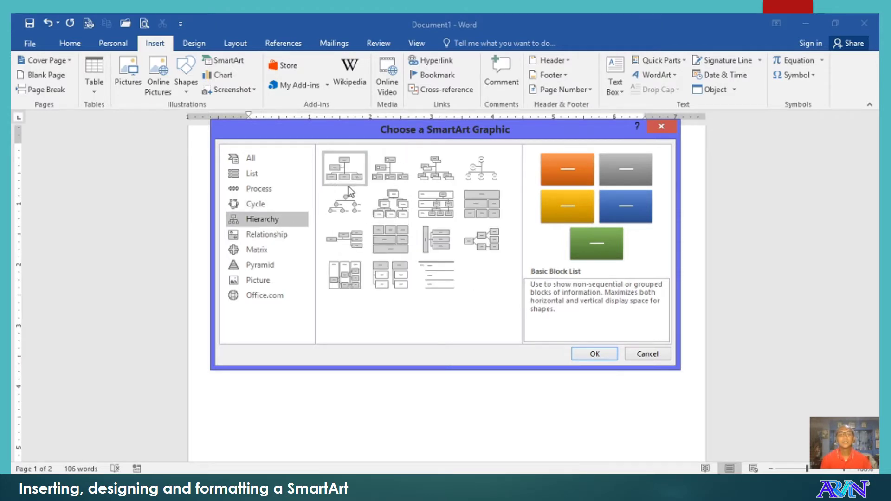
click(285, 234)
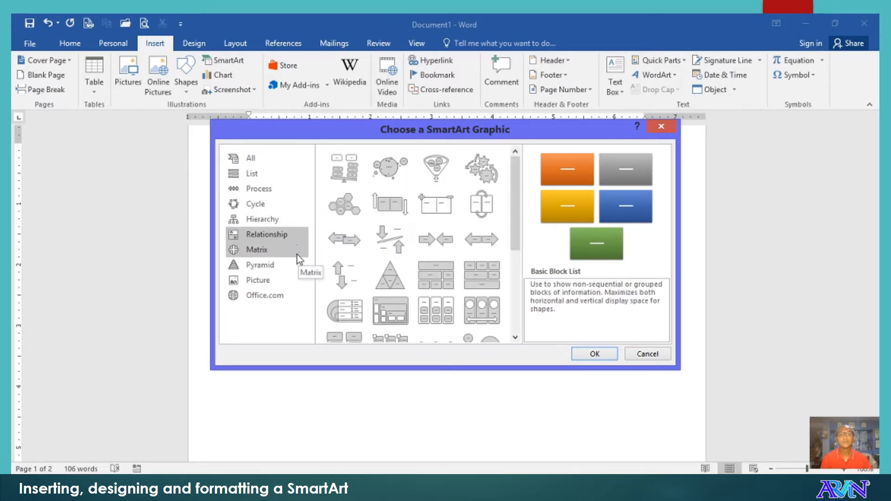
click(275, 250)
click(278, 263)
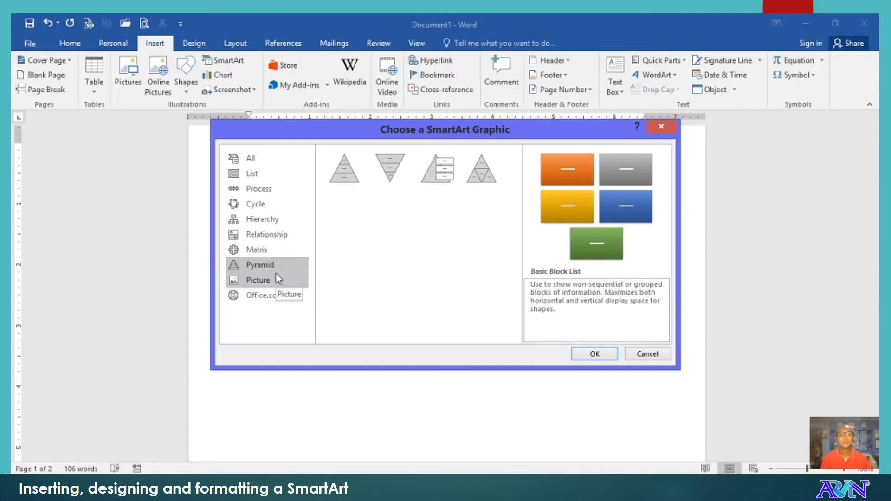
click(283, 224)
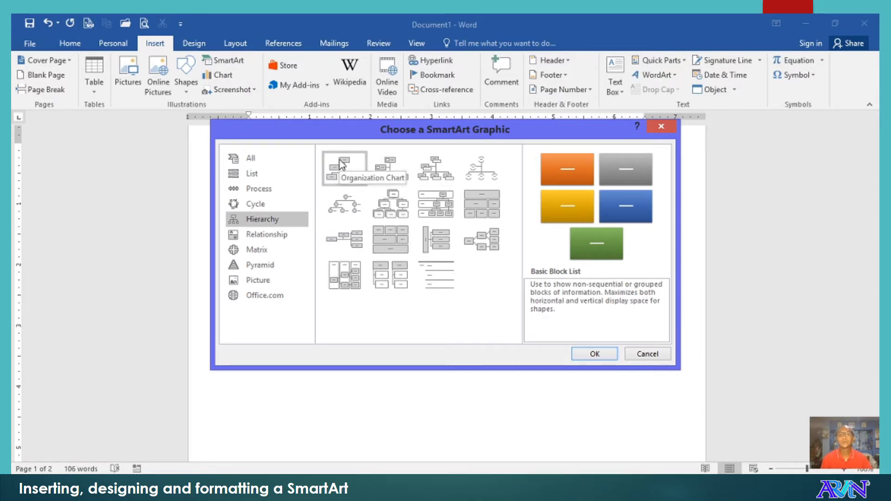
click(387, 168)
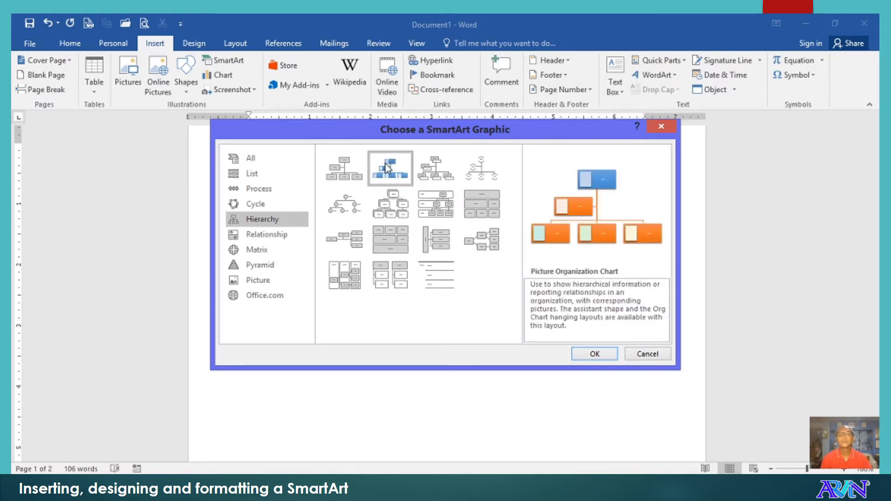
- Insert the org chart and title the top boxes President and Chief of Staff
click(589, 356)
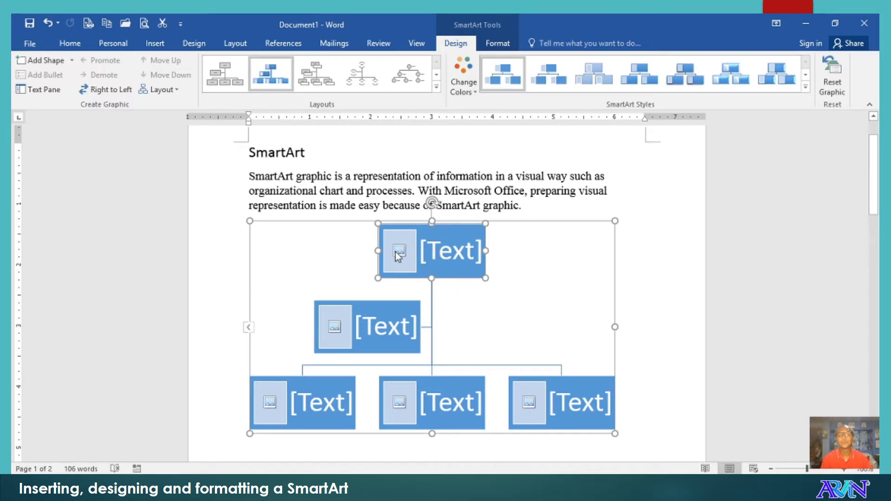
click(453, 254)
text(Pres)
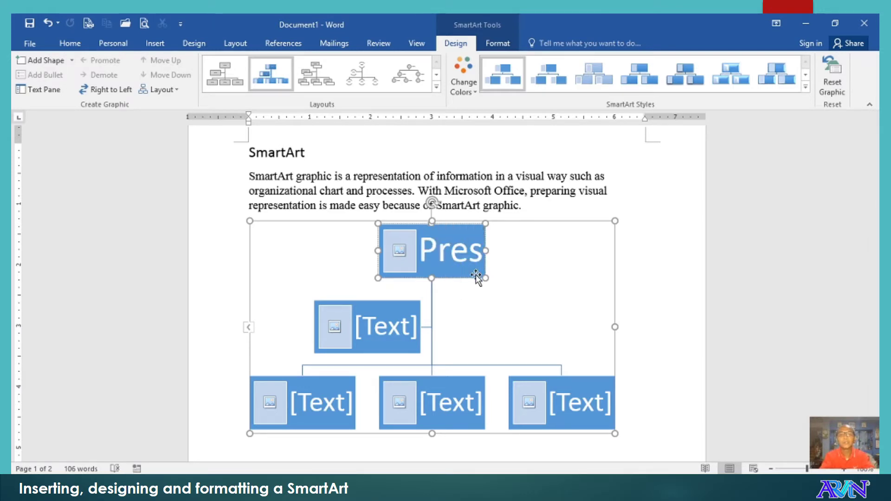
text(iden)
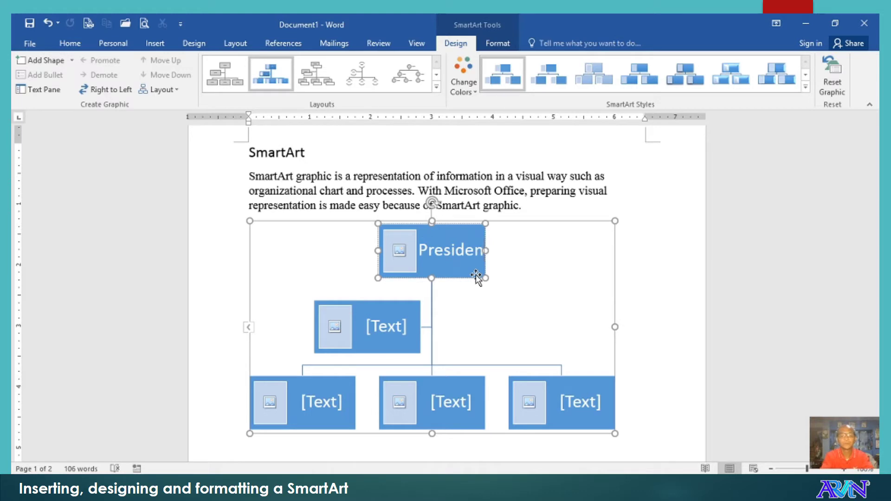
text(t)
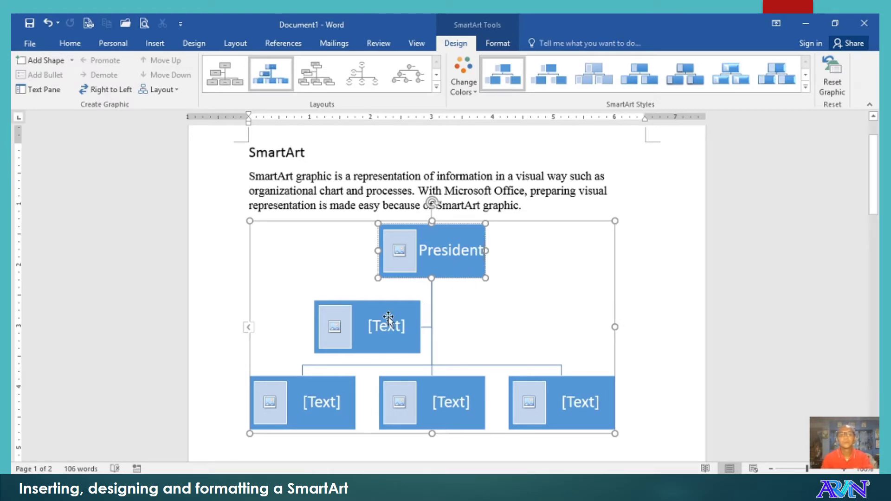
click(385, 318)
text(Chief of Staff)
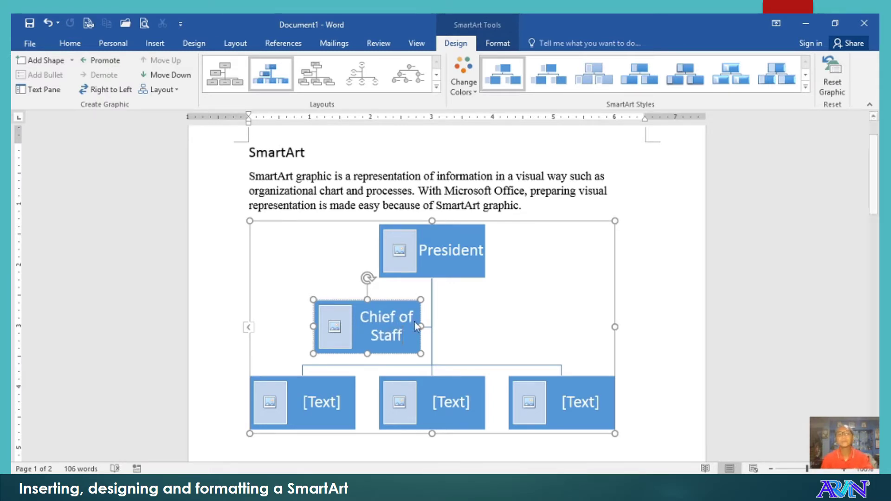
- Title the bottom boxes Vice President for Finance, Operations and Administration
click(315, 402)
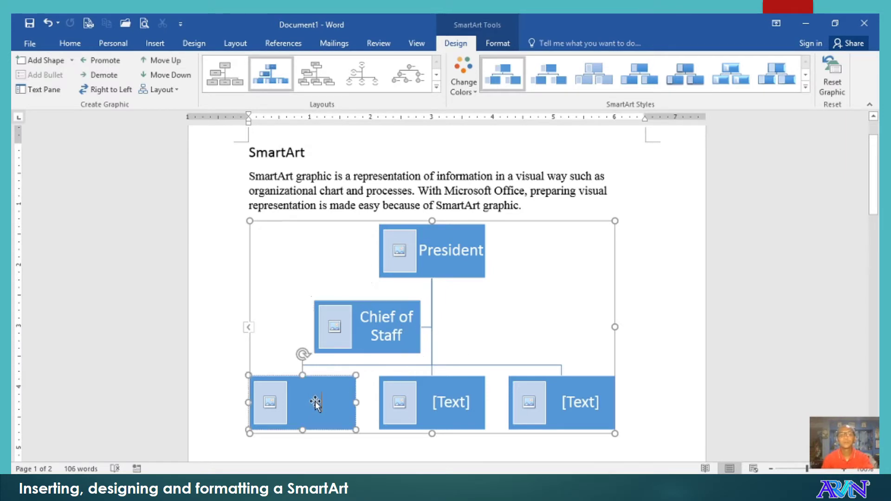
text(Vice President fo)
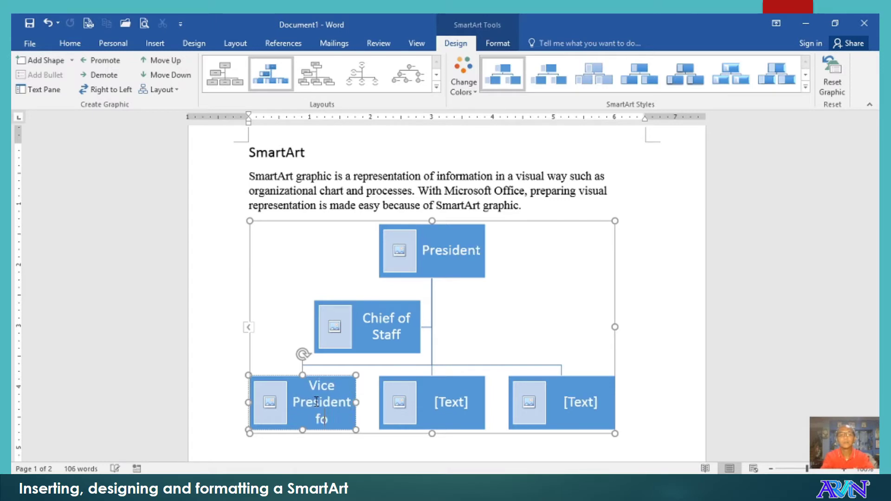
text(r)
text( Financ)
text(ce)
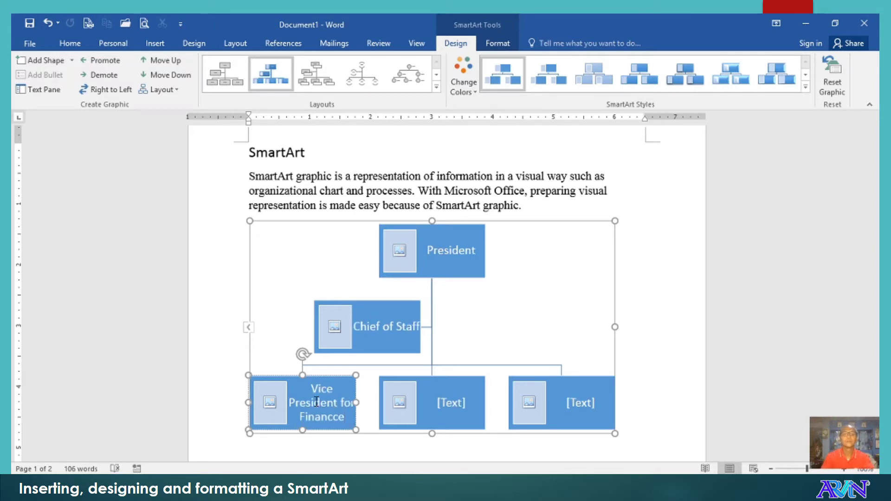
key(BackSpace)
key(BackSpace)
text(e)
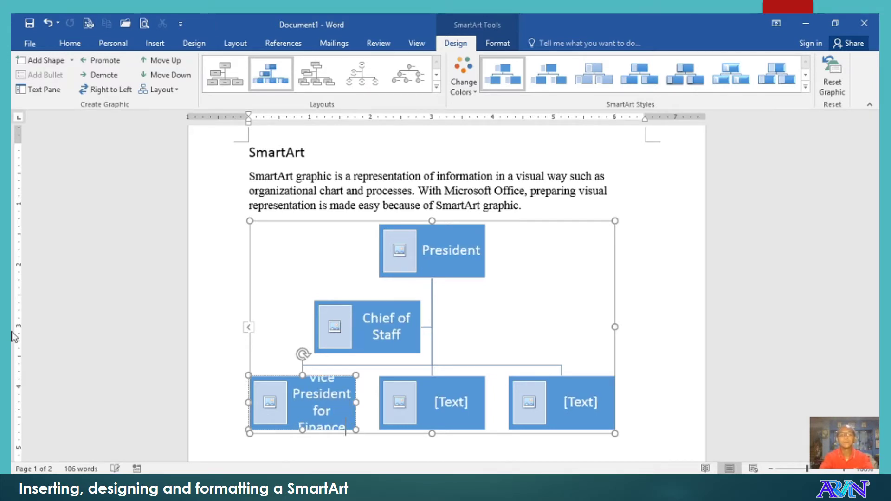
click(455, 405)
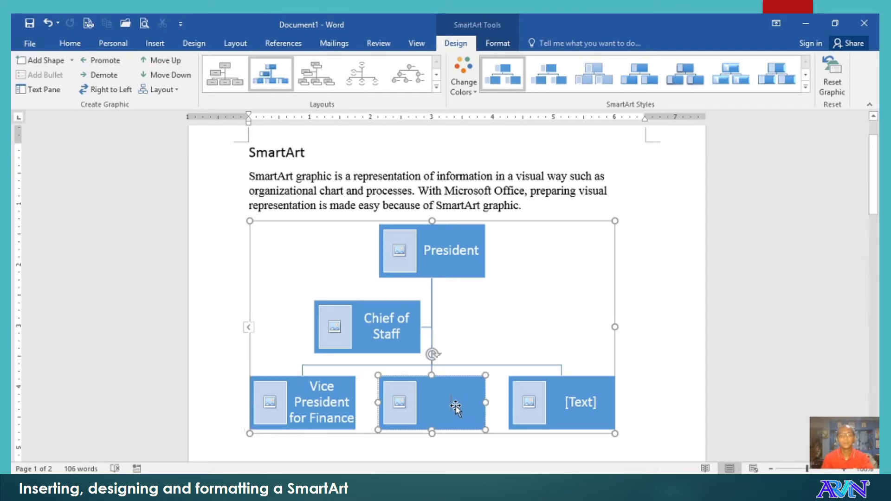
text(Vice)
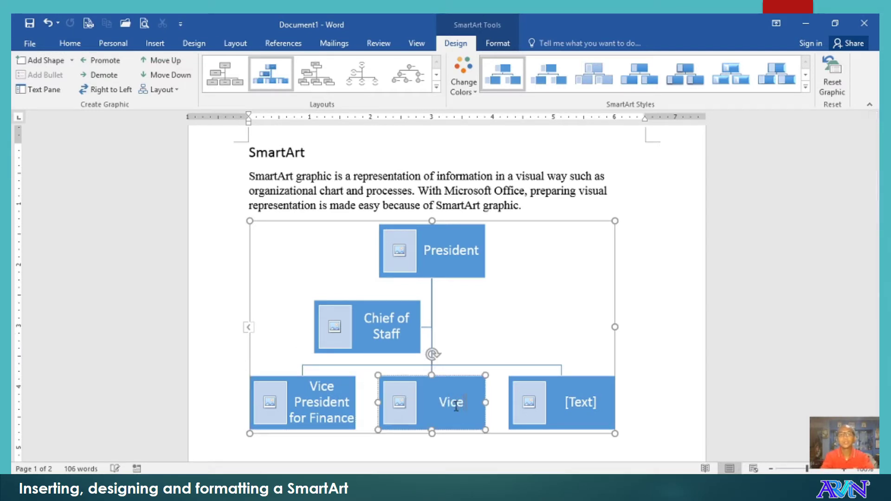
text( President for Operations)
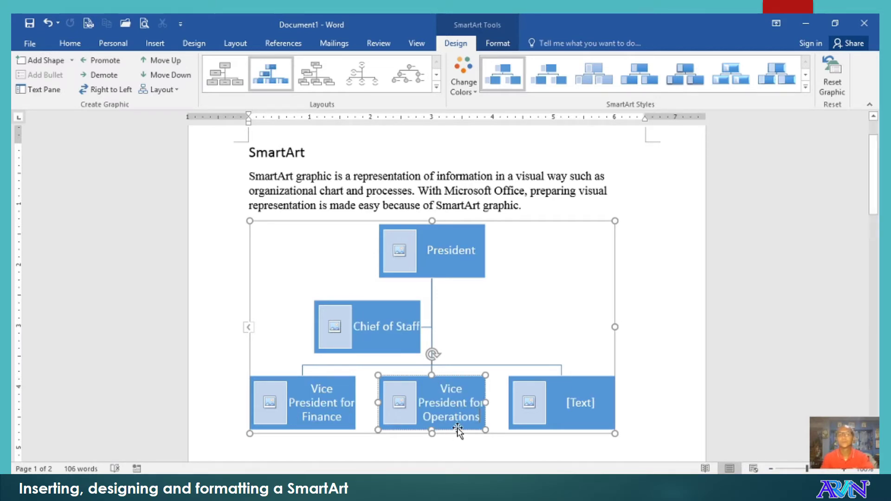
click(593, 397)
text(Vice President for Administration)
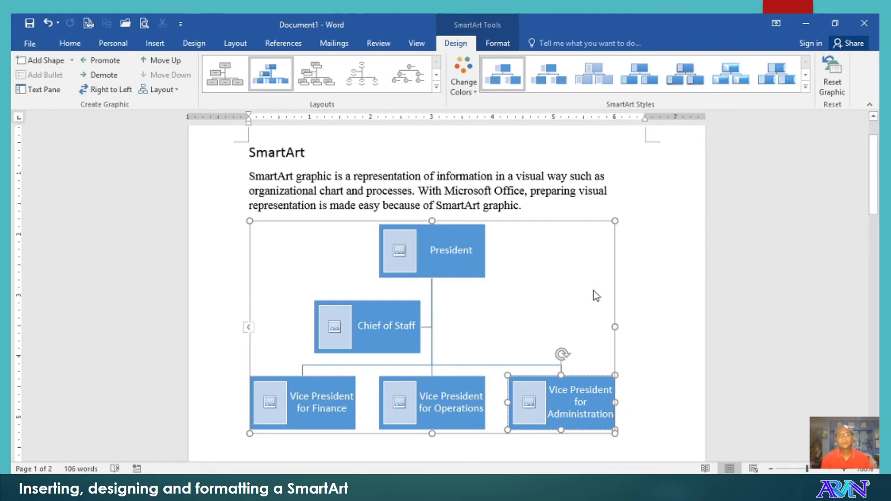
scroll(598, 289, down, 1)
- Fill the President box with the striped-sweater portrait photo from the Pictures library
click(401, 221)
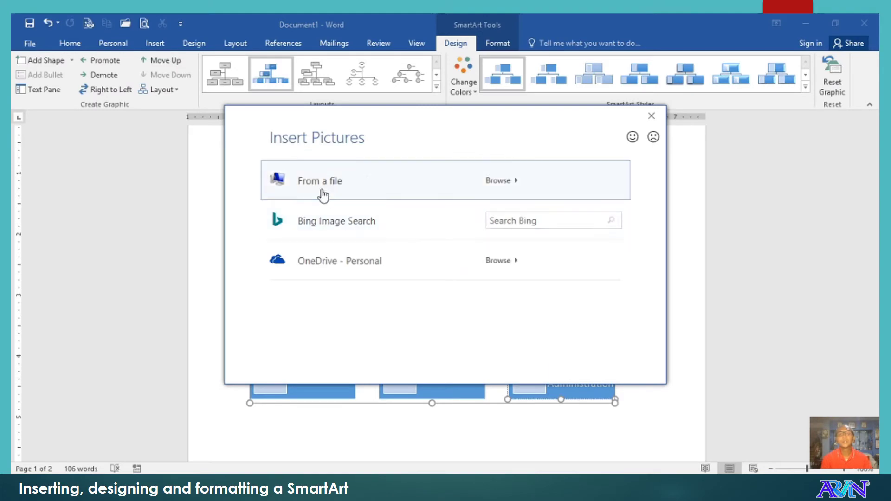
click(316, 186)
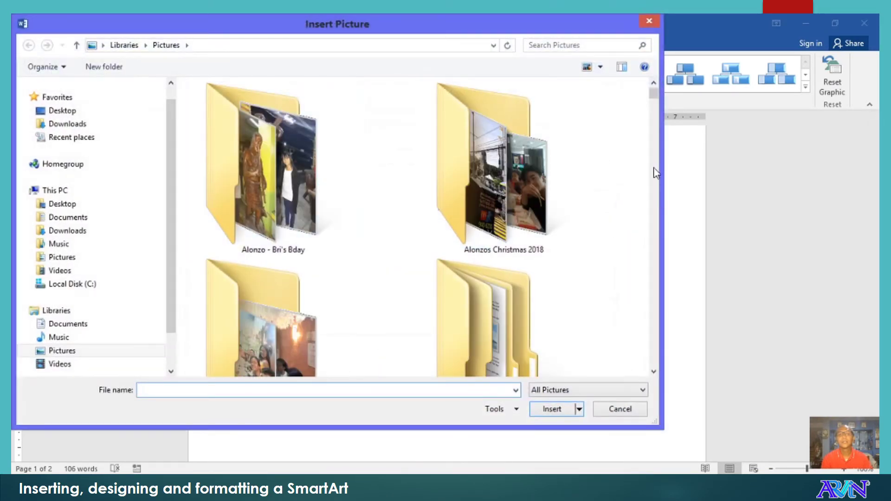
drag(653, 93, 669, 223)
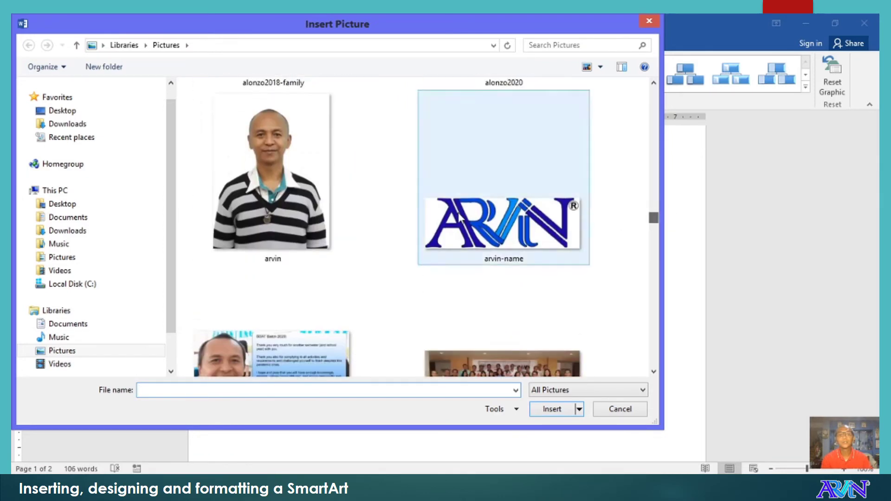
click(343, 203)
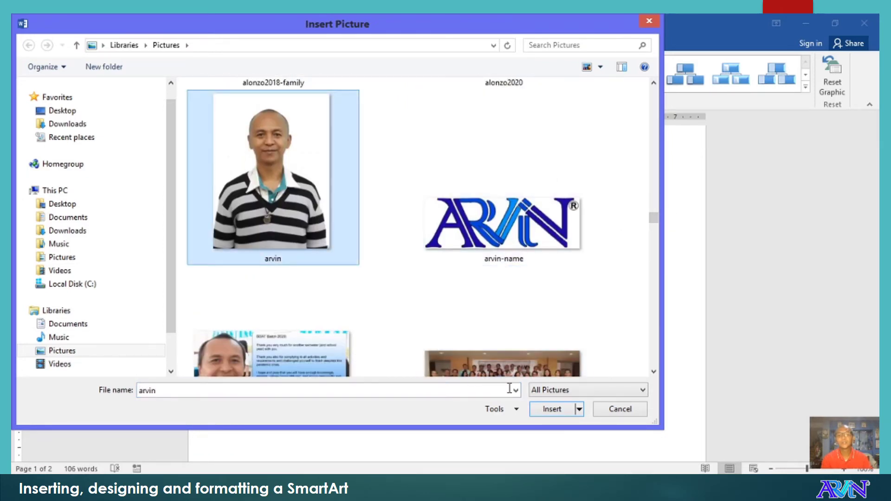
click(550, 411)
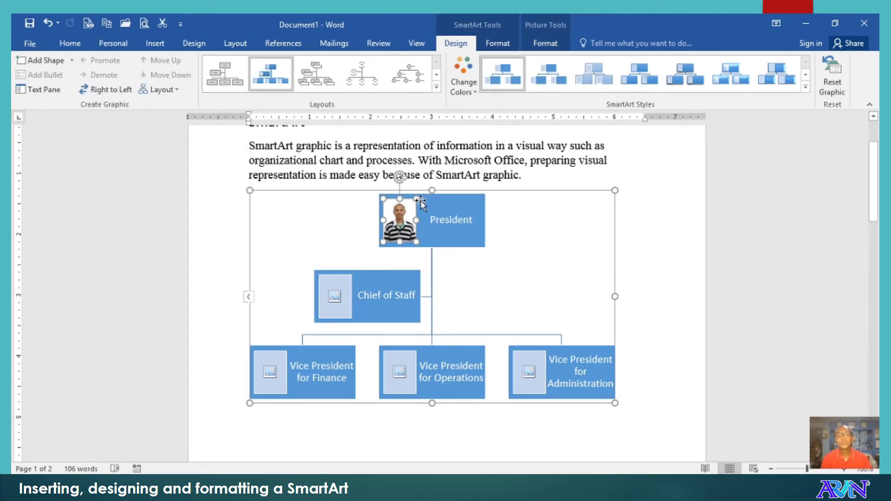
click(539, 267)
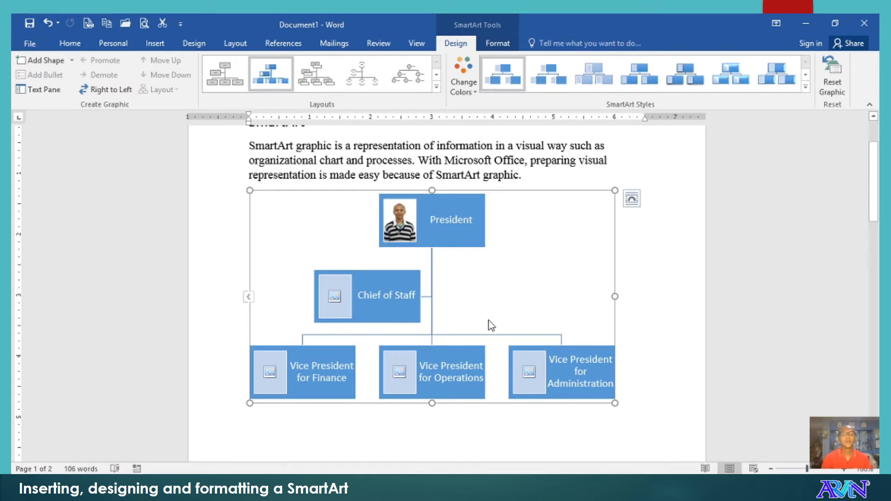
scroll(485, 364, down, 1)
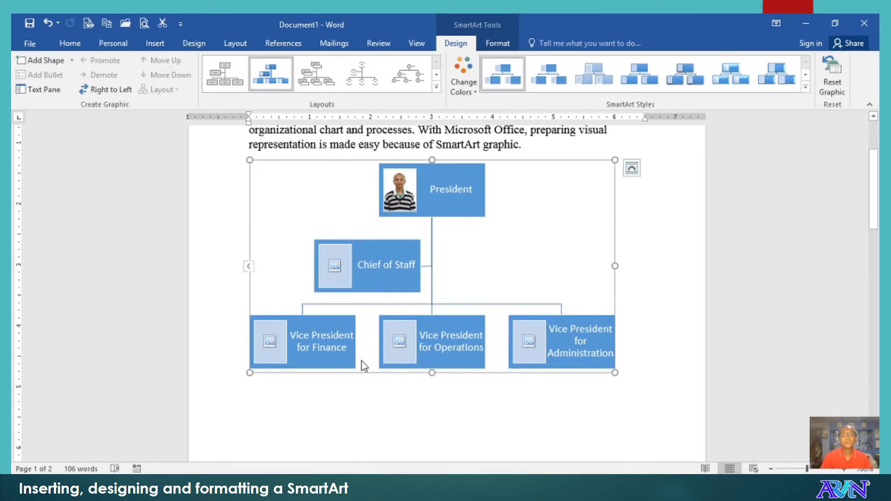
click(322, 358)
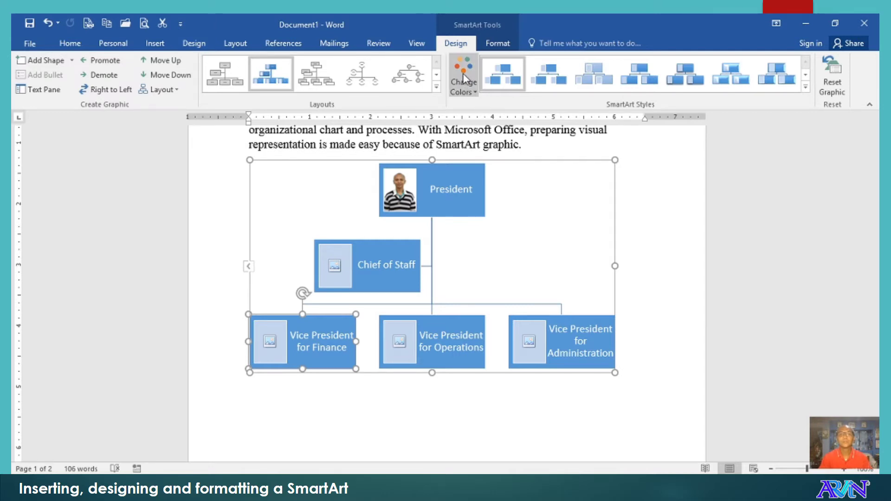
click(499, 46)
click(457, 43)
click(493, 43)
click(455, 46)
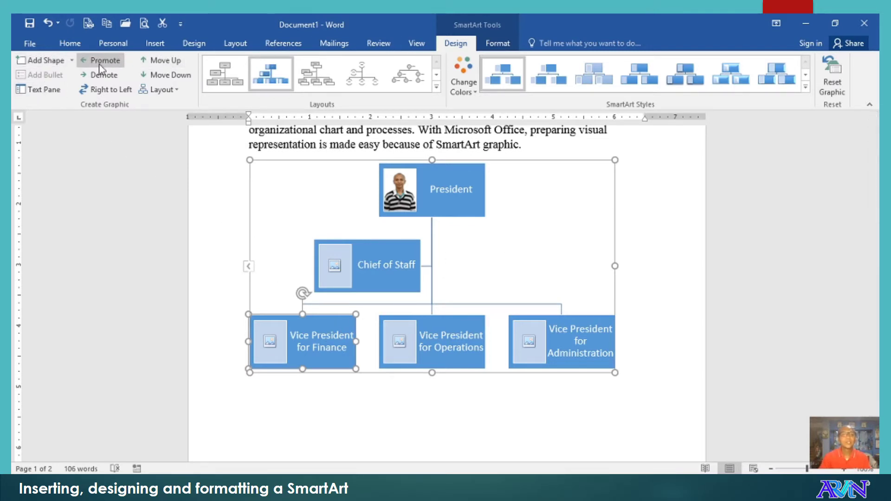
- Add two blank boxes each under the Finance and Operations vice presidents
click(53, 65)
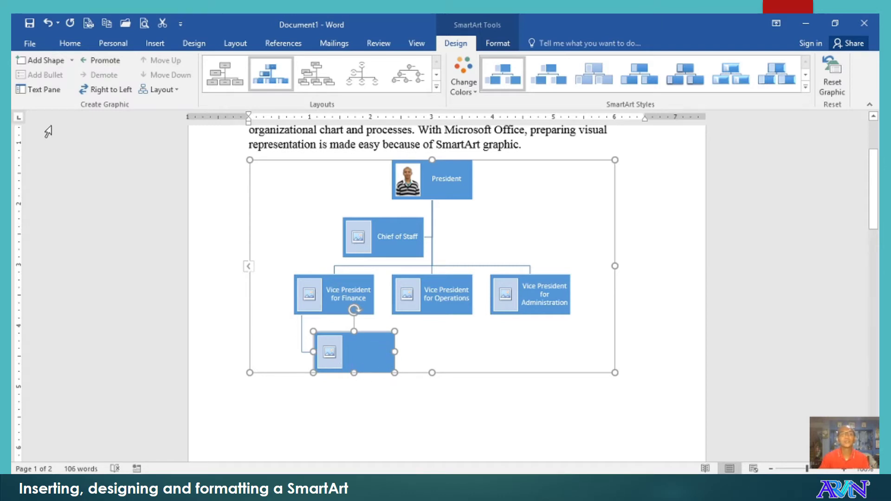
click(33, 67)
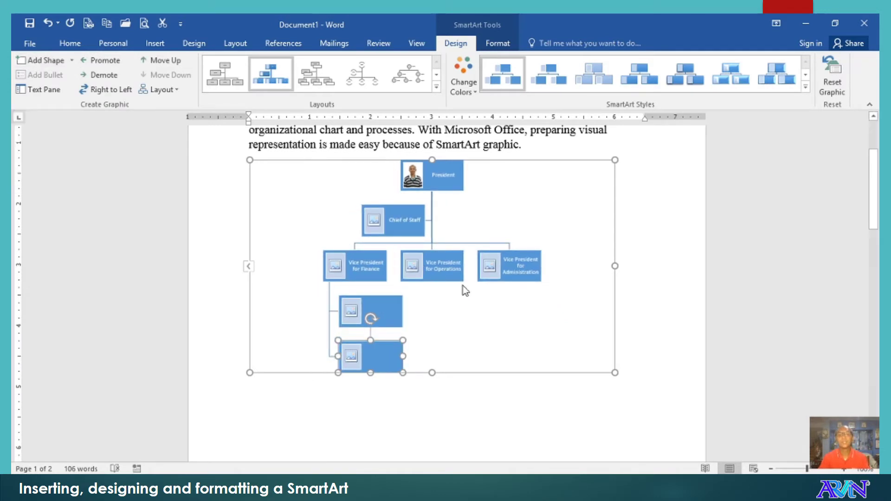
click(444, 275)
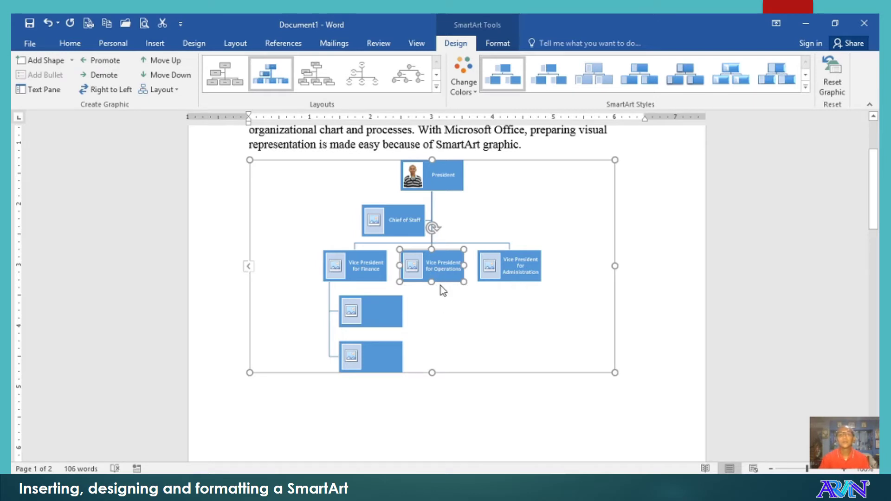
click(48, 62)
click(47, 61)
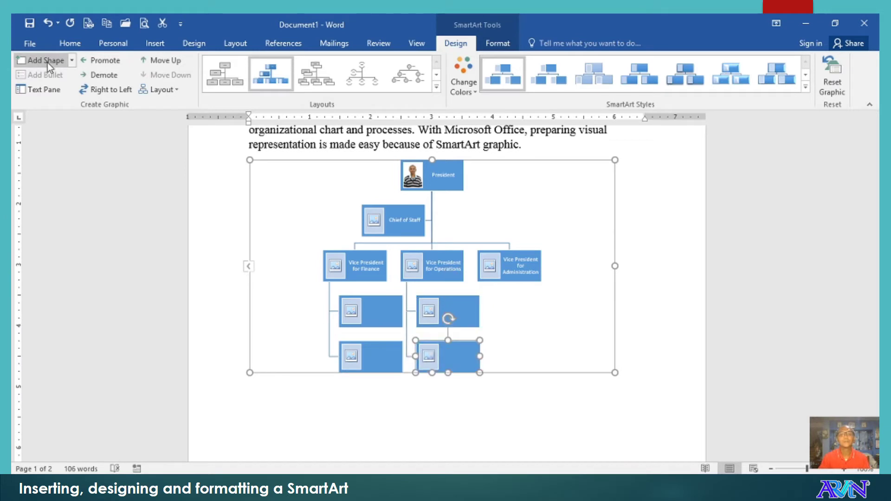
- Add one box under Administration, trying Promote then Demote to keep it there
click(519, 275)
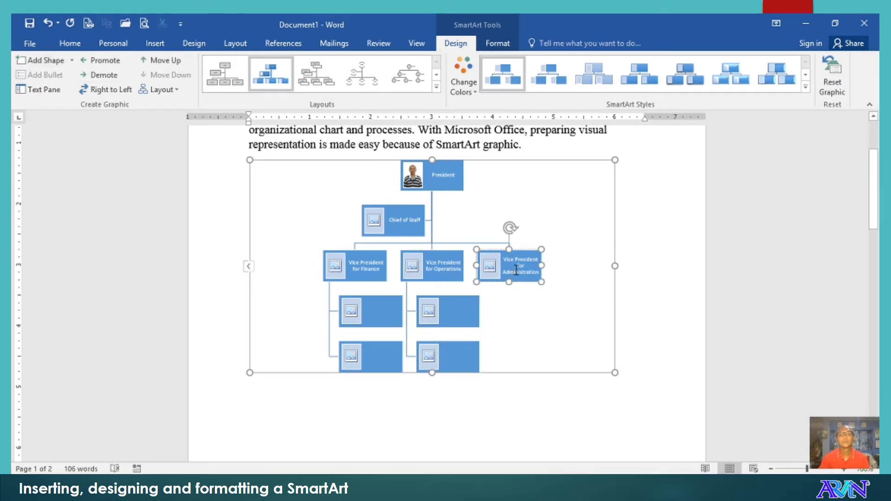
click(55, 61)
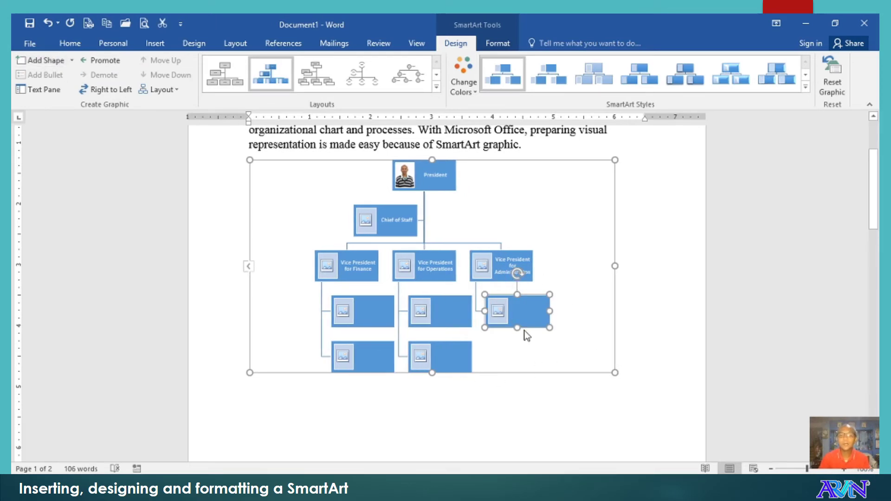
click(522, 322)
click(91, 60)
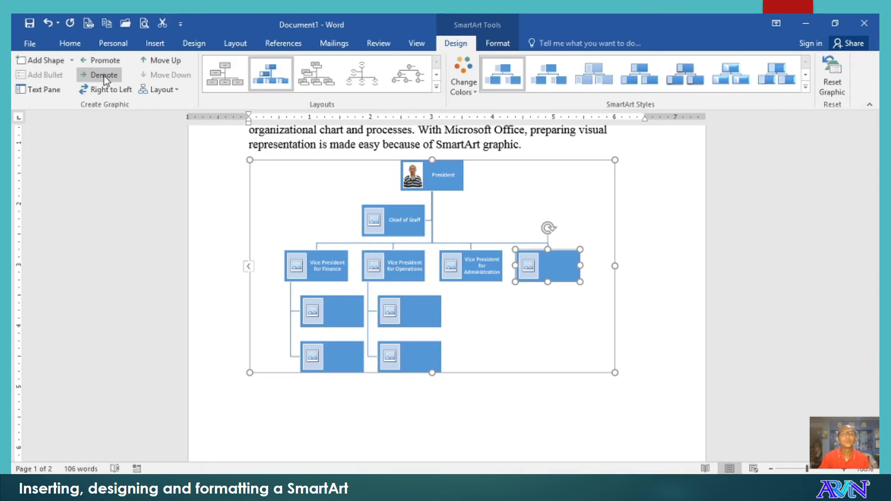
click(104, 75)
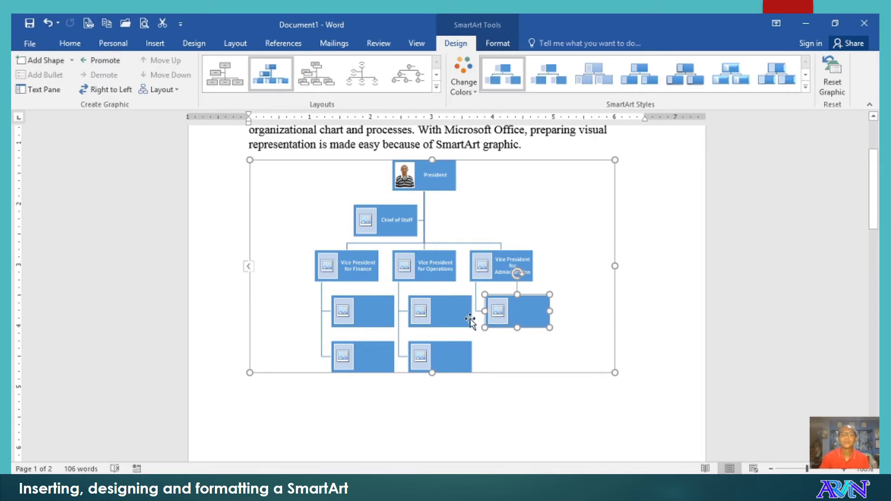
- Enlarge the org chart wider and taller across the page, then deselect it
click(655, 344)
click(527, 326)
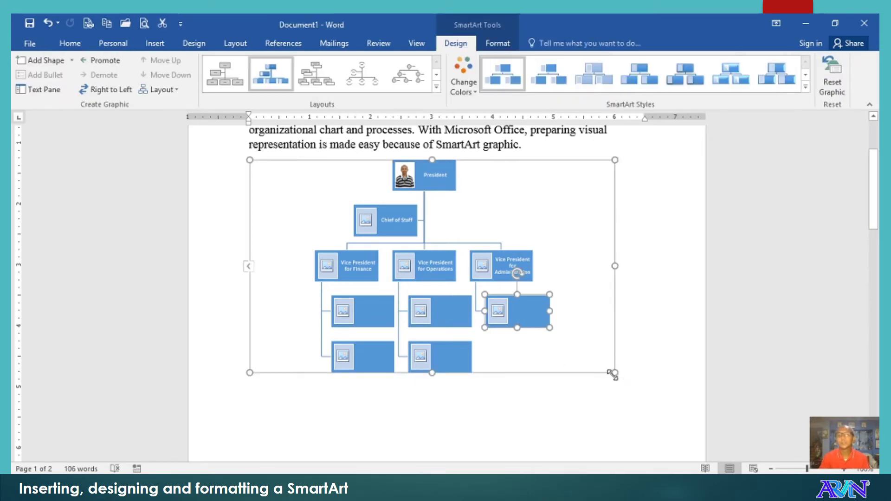
drag(613, 374, 649, 404)
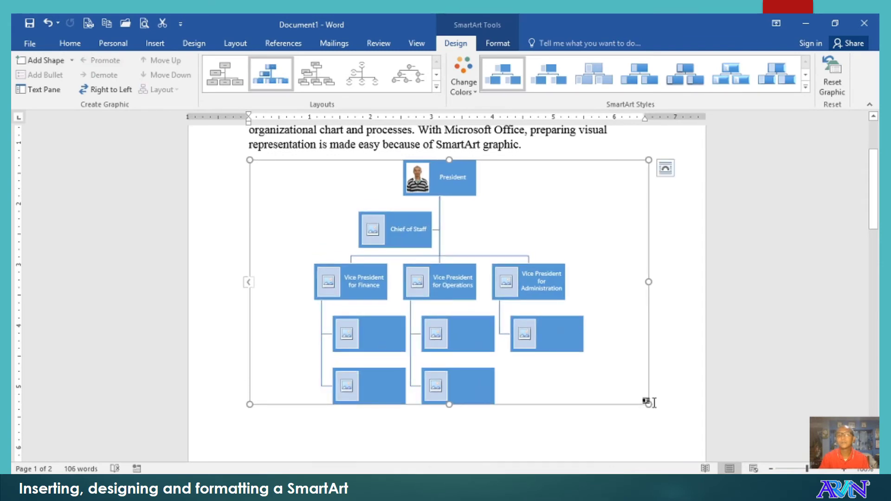
drag(649, 403, 670, 411)
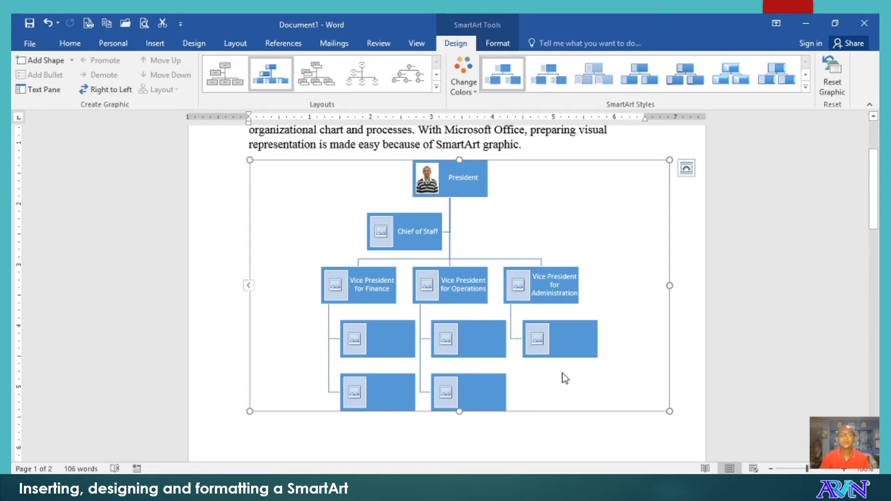
click(505, 427)
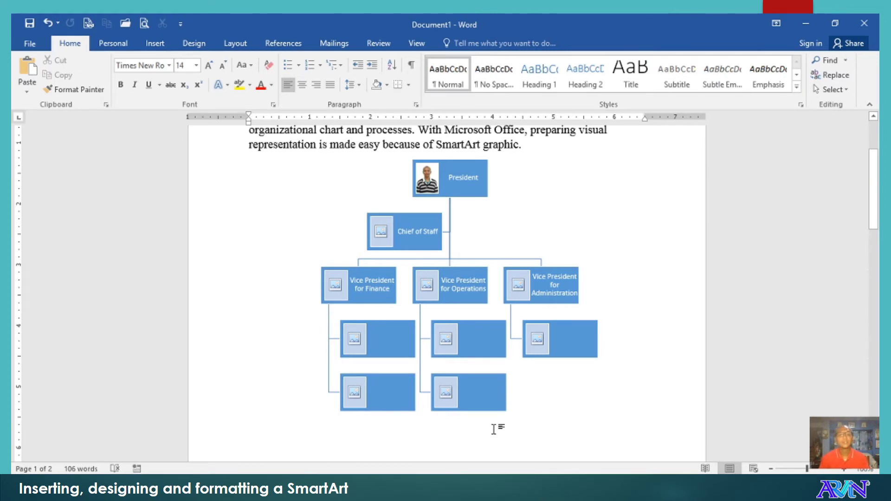
scroll(498, 433, down, 1)
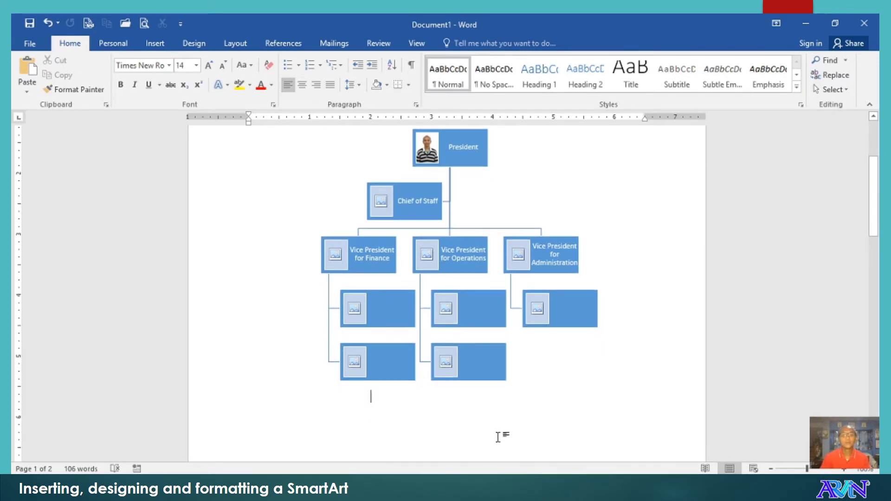
- Keep the Chart heading on the next page below the org chart
key(Delete)
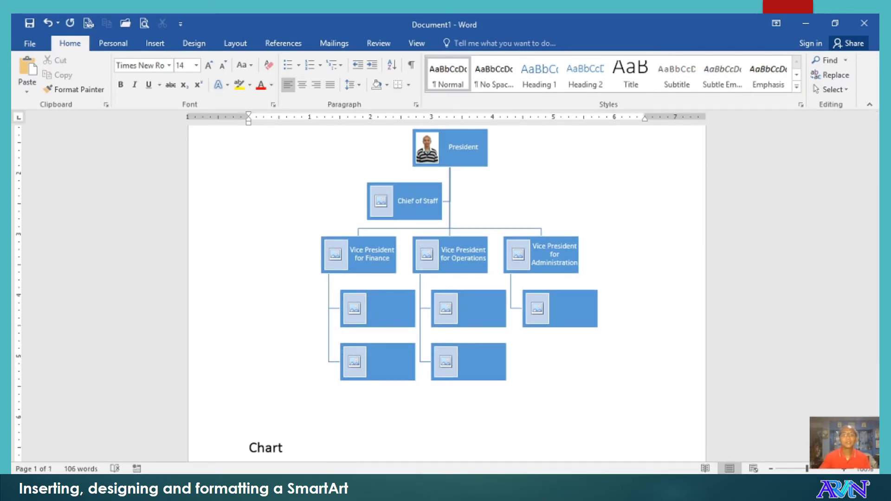
key(Return)
click(155, 45)
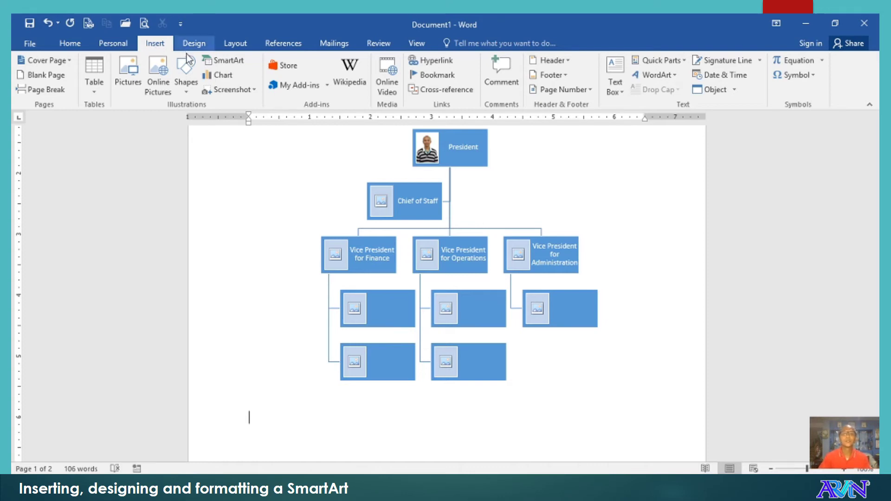
- Insert a Basic Chevron Process diagram from the Process layouts on page 2
click(218, 59)
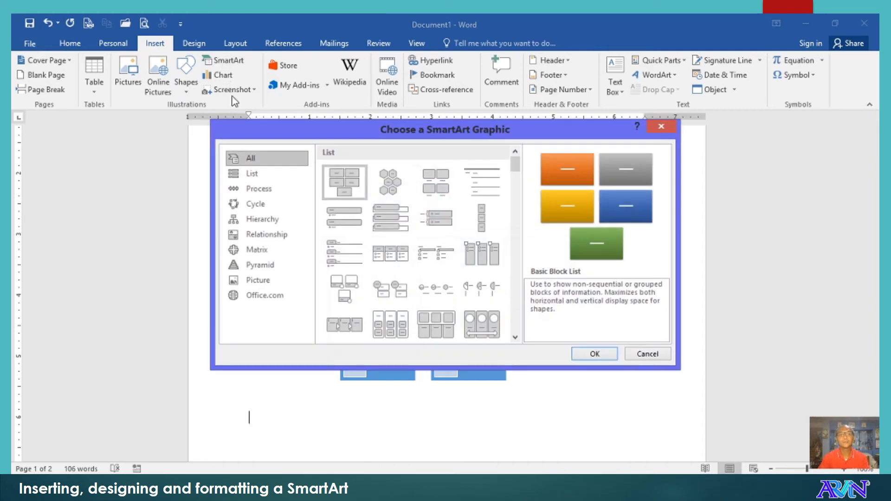
click(262, 192)
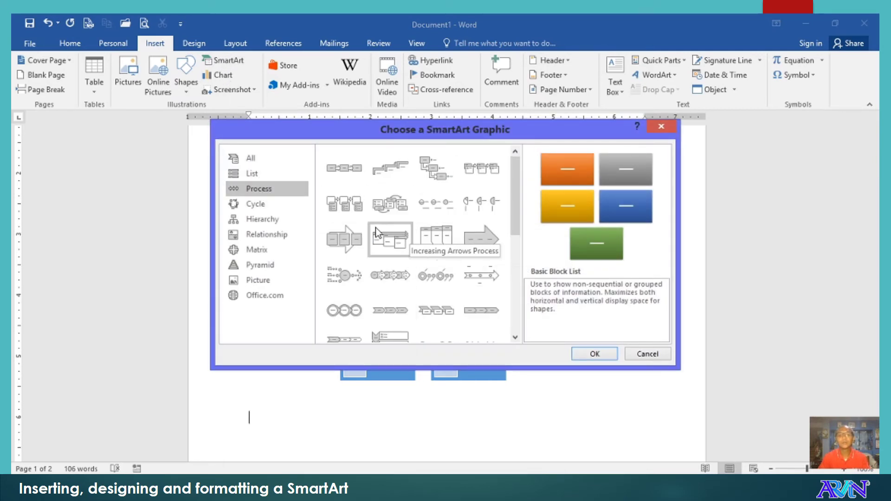
scroll(375, 236, down, 3)
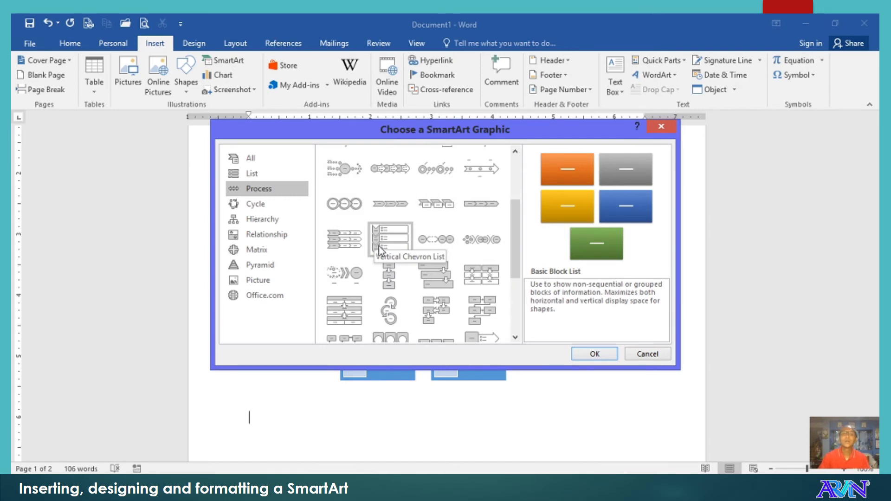
click(390, 206)
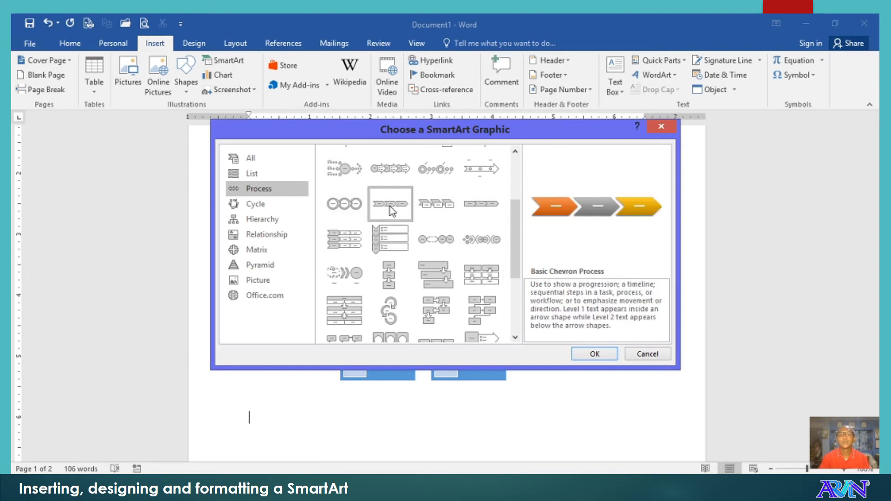
click(603, 355)
- Label the three chevrons Step 1, Step 2 and Step 3
click(333, 327)
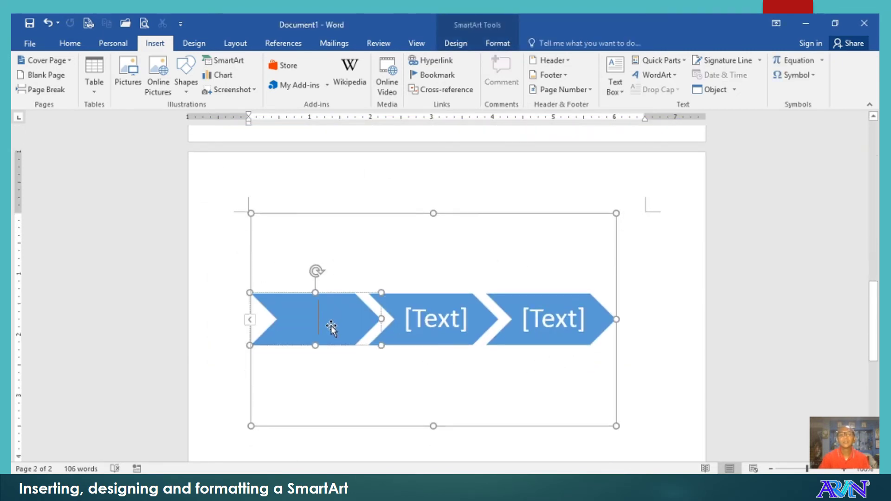
text(Step 1)
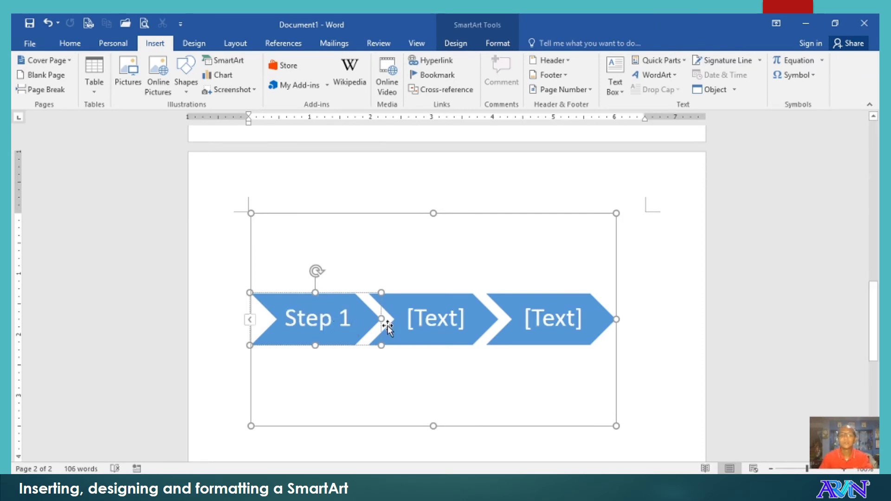
click(428, 328)
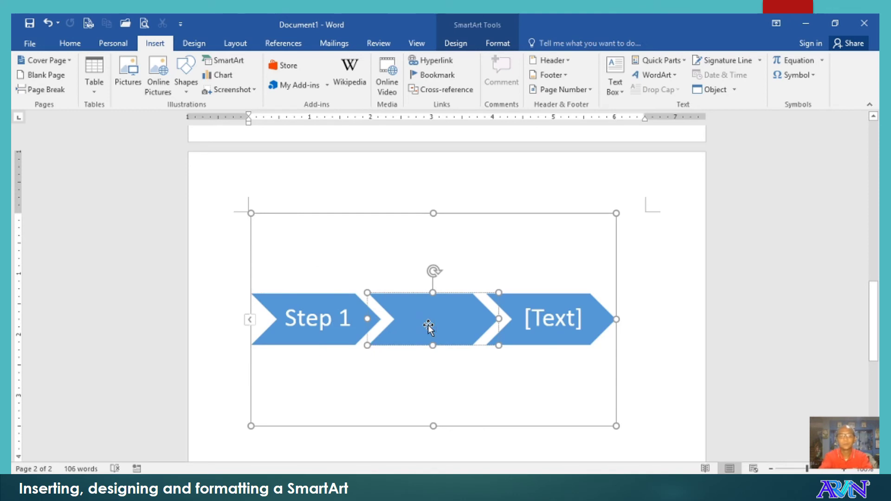
text(Step 2)
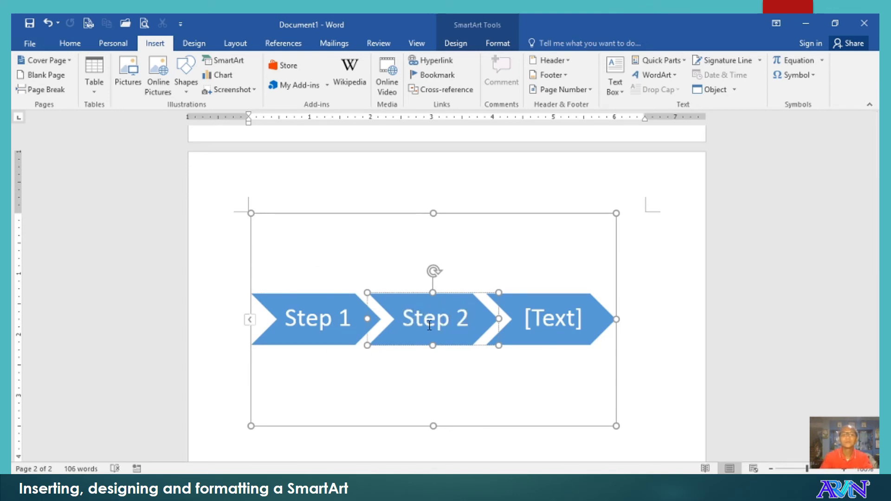
click(555, 318)
text(Step 3)
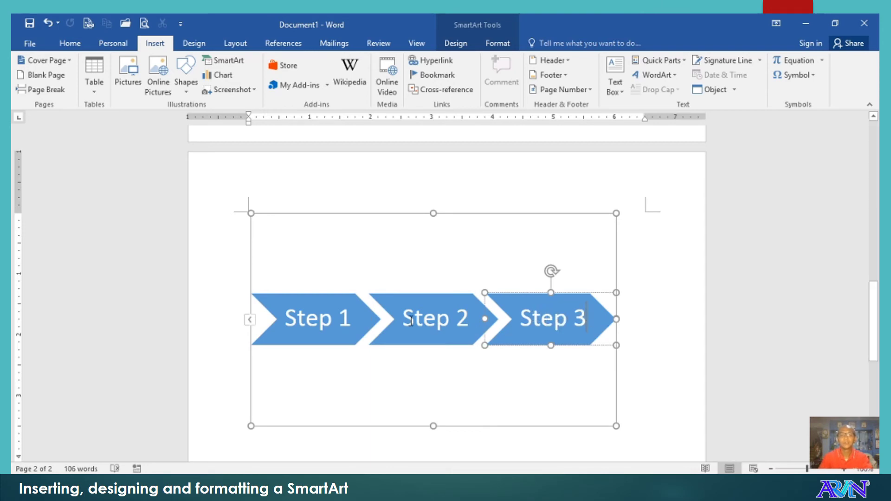
- Add the line 'go to Window 1 for Application' beneath Step 1
click(372, 316)
key(Return)
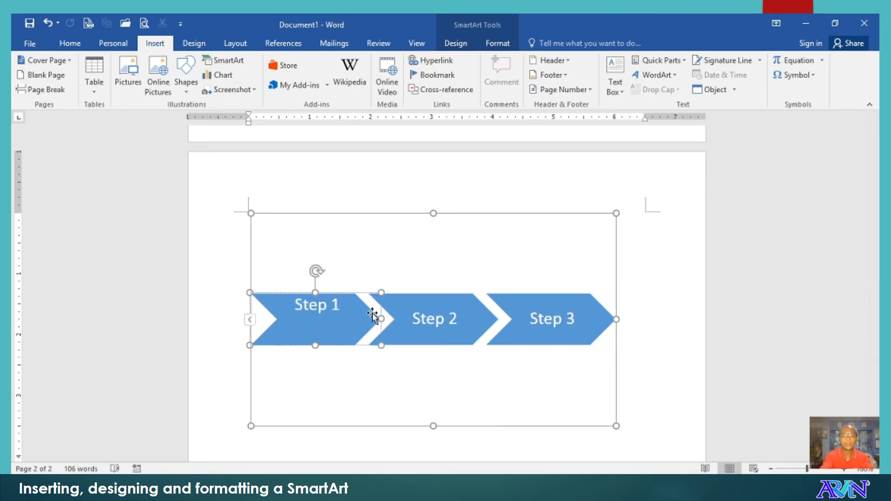
text(go to Window 1 for Application)
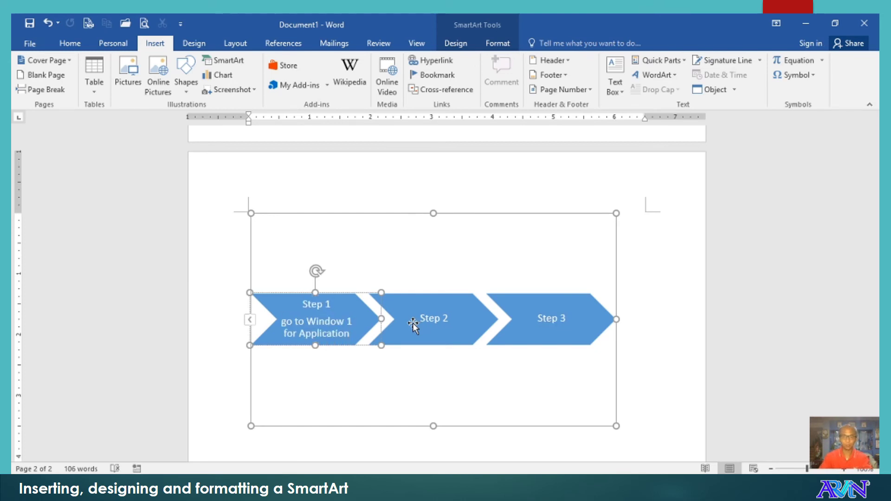
click(582, 318)
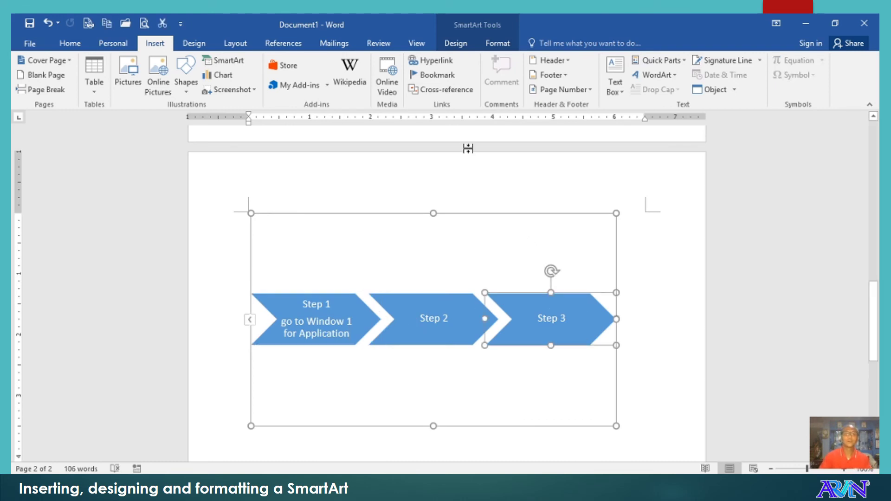
click(454, 44)
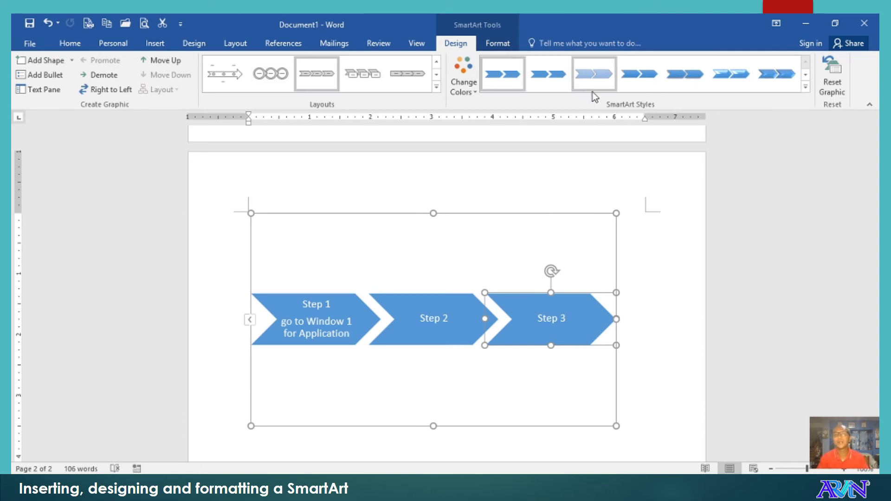
- Try gradient styles, then give the chevron diagram a tilted 3-D SmartArt style
click(718, 80)
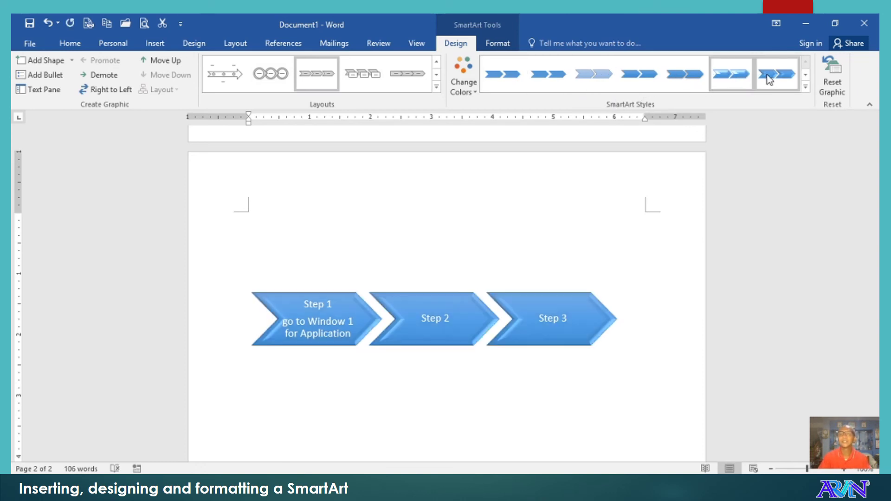
click(769, 78)
click(804, 76)
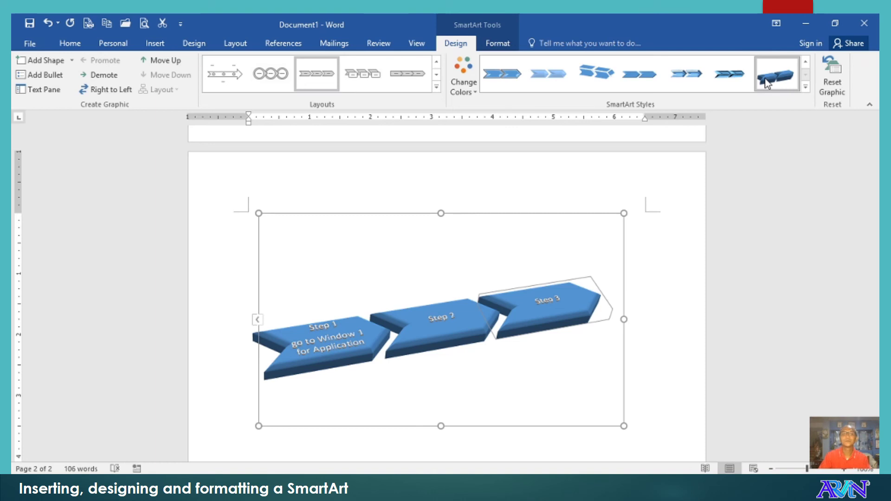
click(497, 43)
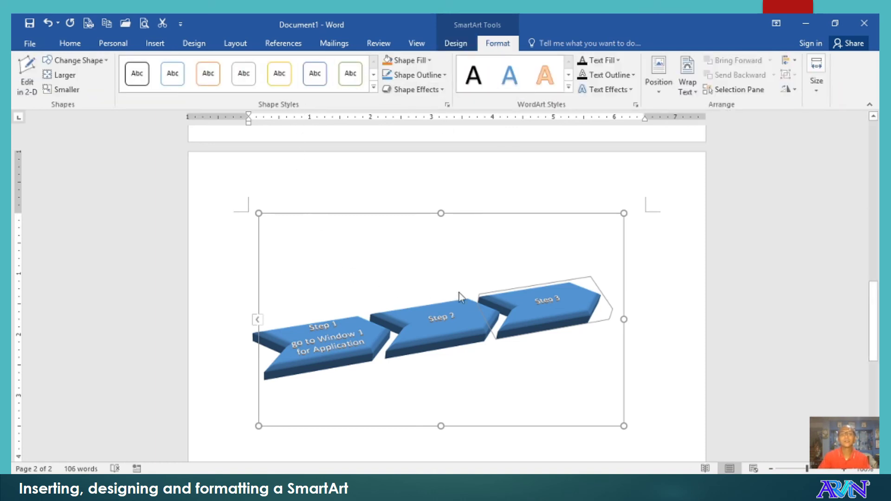
scroll(481, 287, up, 5)
scroll(474, 281, up, 5)
scroll(462, 265, up, 5)
scroll(459, 261, up, 4)
scroll(461, 261, up, 1)
- Give the whole org chart's labels a gold text outline, then a plain black style
click(464, 179)
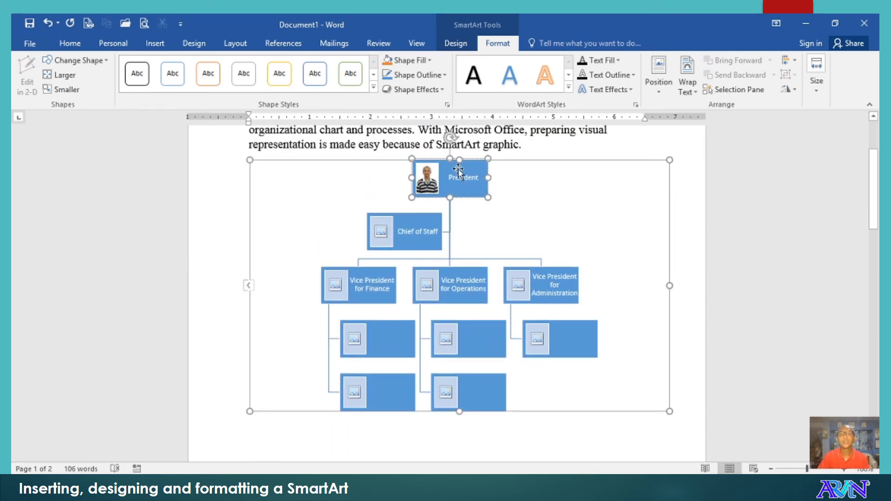
mouse_move(446, 178)
mouse_down()
mouse_move(476, 173)
mouse_move(470, 189)
mouse_up()
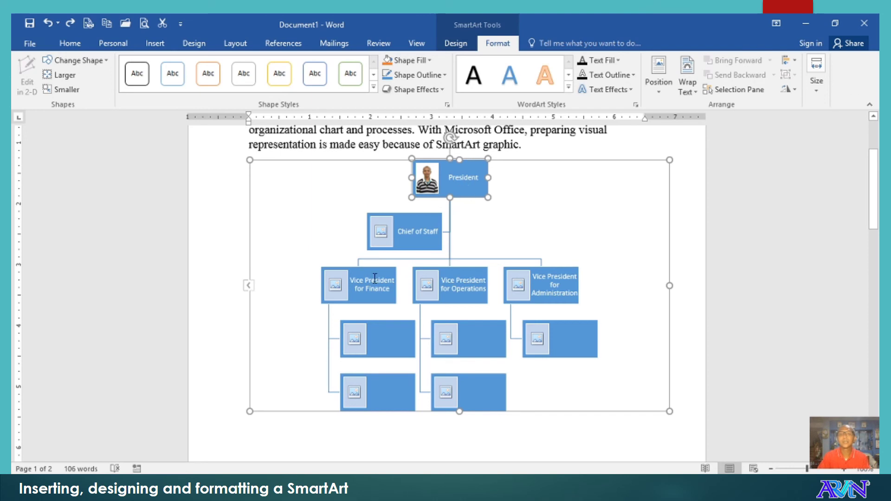
click(555, 202)
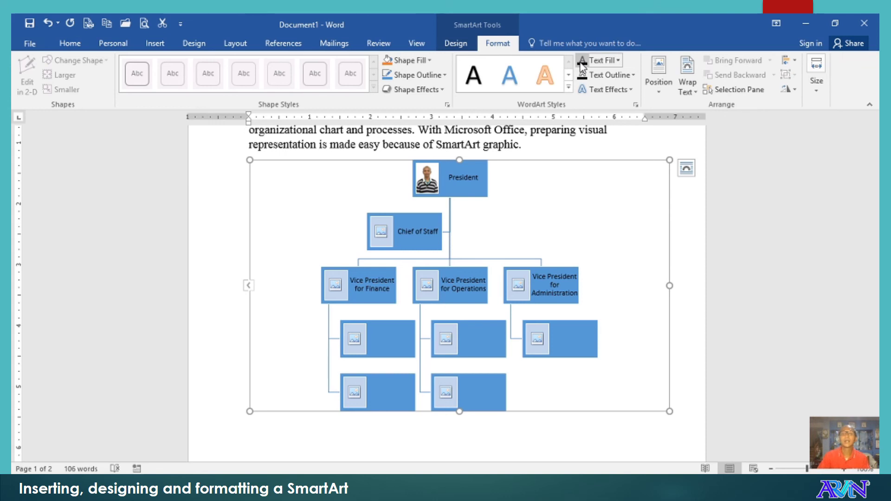
click(605, 78)
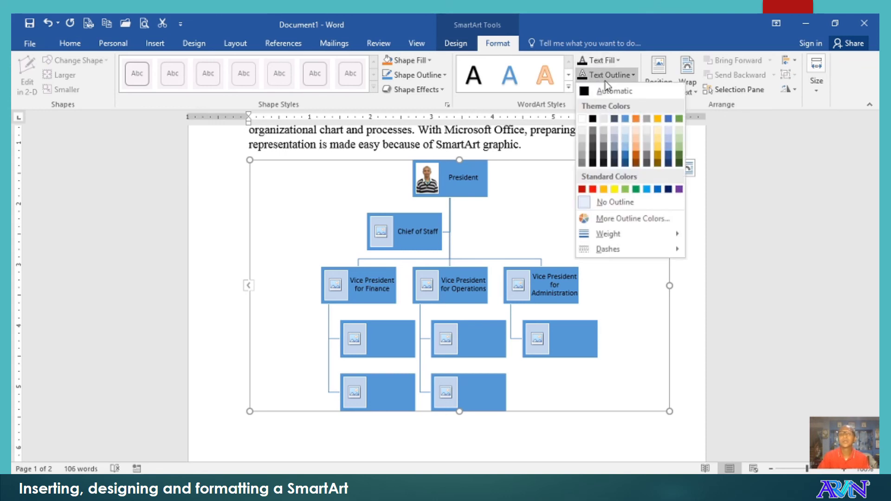
click(659, 150)
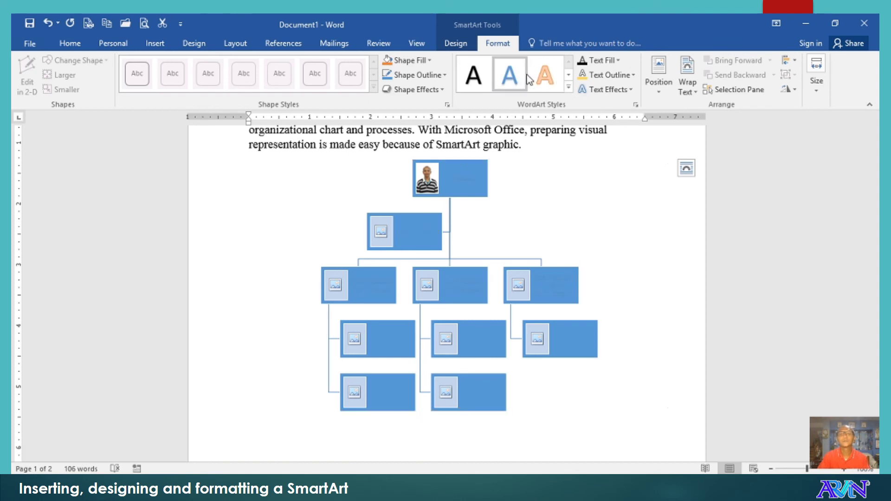
click(482, 81)
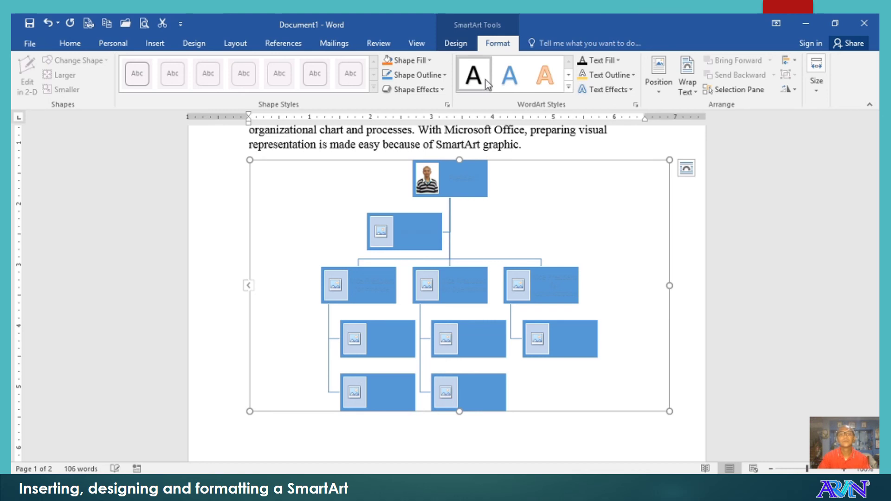
- Make the org chart labels plain black WordArt text, previewing but not keeping a box fill
click(477, 82)
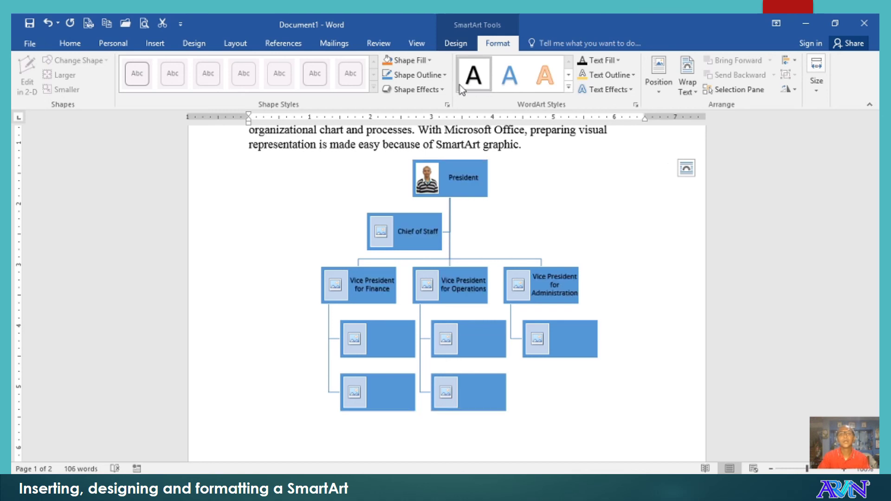
click(411, 61)
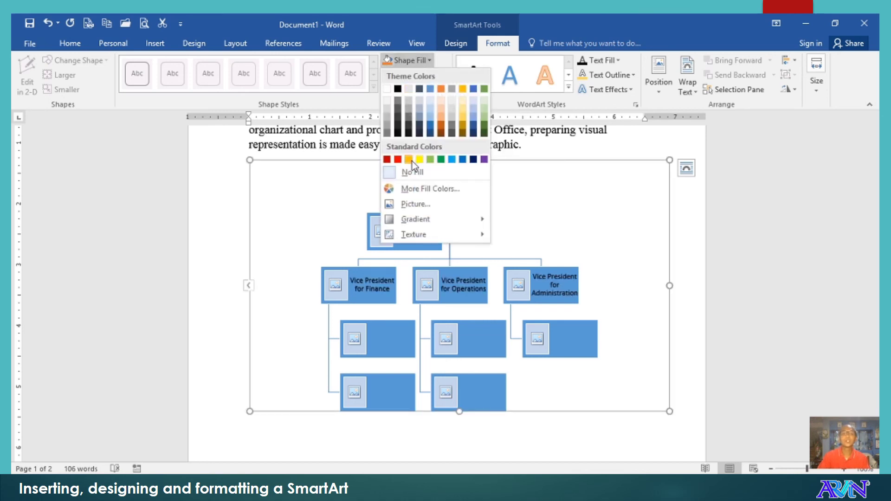
click(417, 174)
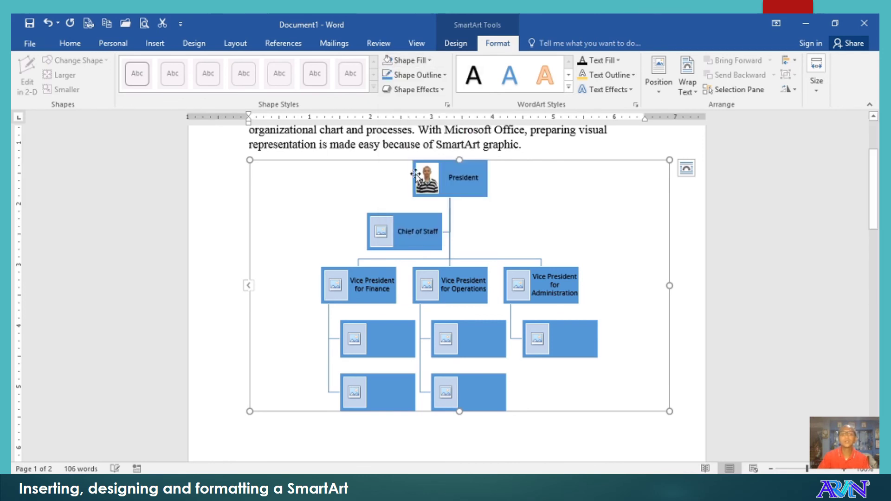
click(418, 62)
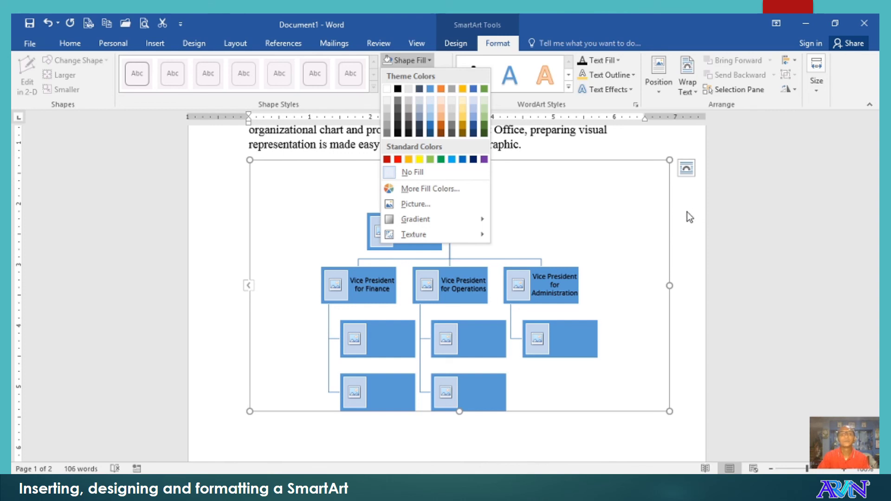
click(456, 43)
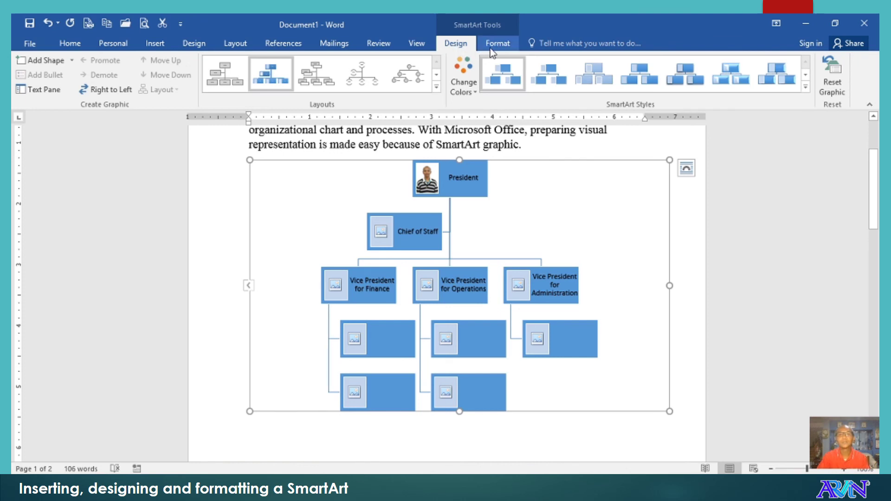
- Show the SmartArt Tools Format options for the organization chart's shapes and text
click(497, 46)
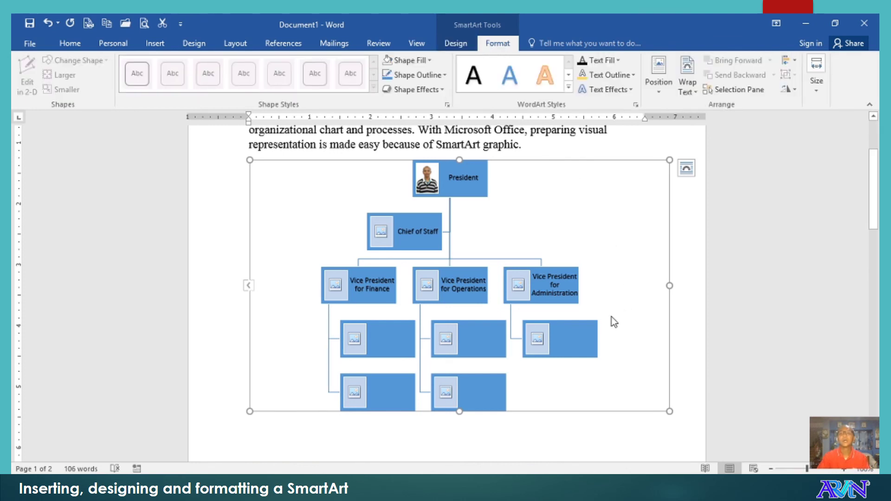